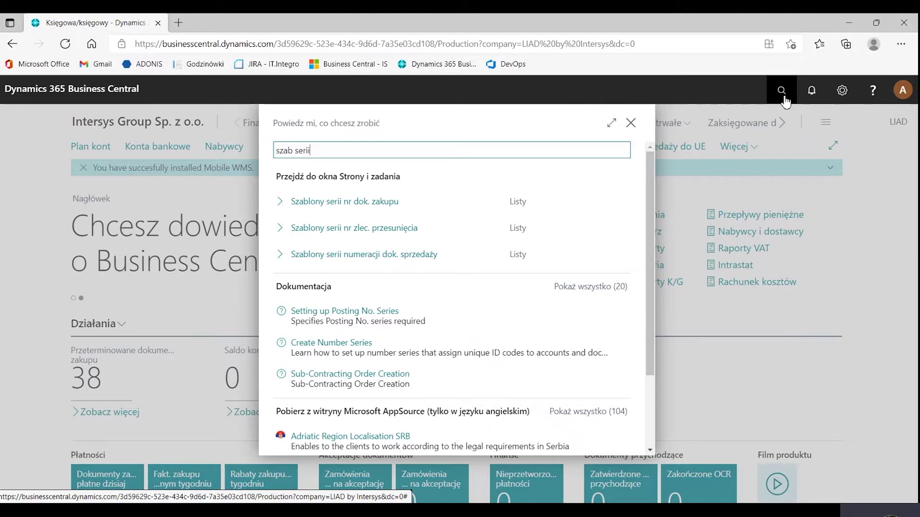
Step: In the sales document number series templates (Szablony serii numeracji dok. sprzedaży), add template 03. NO, described as Nota obciążeniowa, with document type Faktura
click(454, 259)
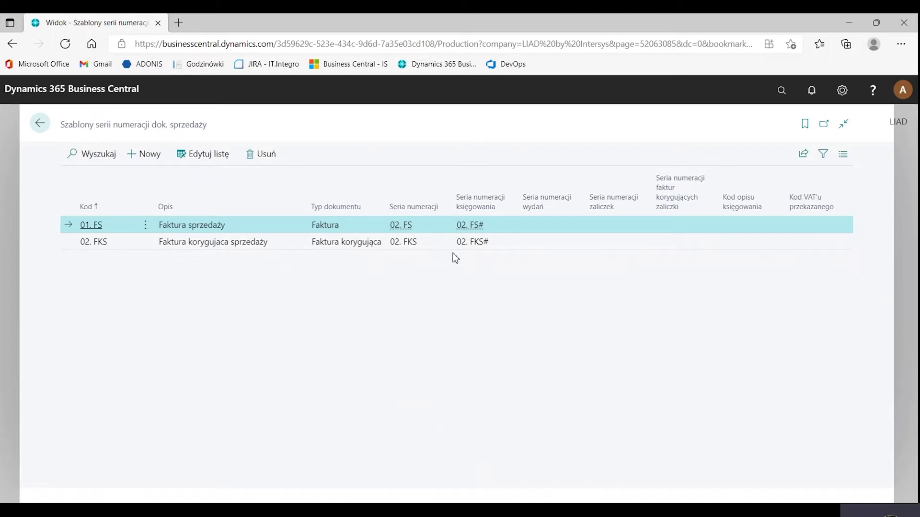
click(154, 158)
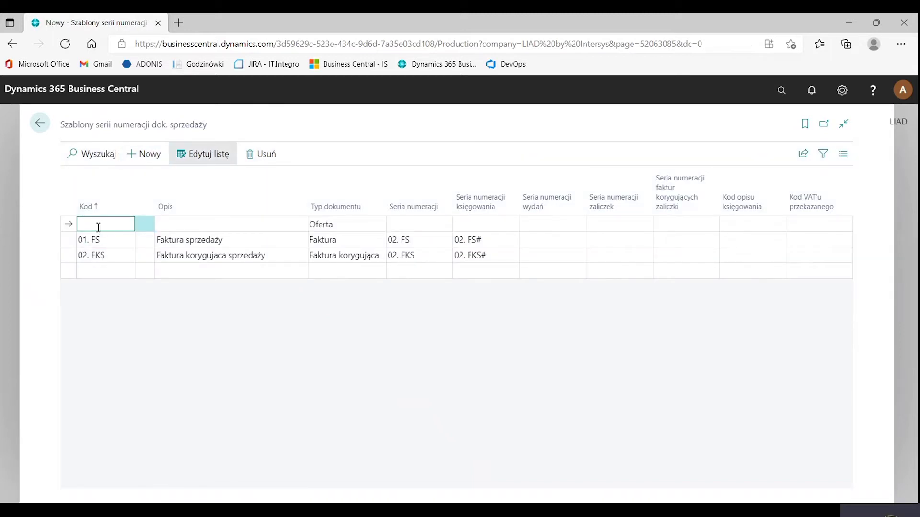
text(03. NO)
key(Tab)
text(No)
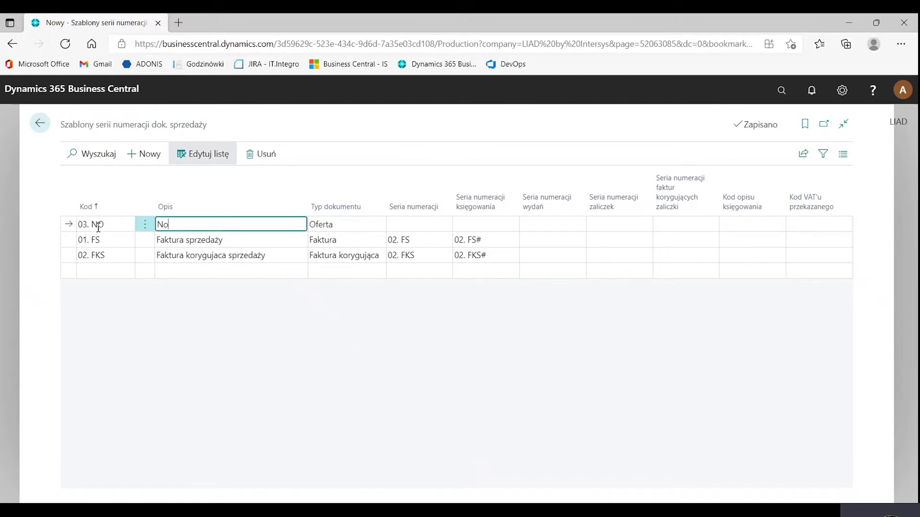
text(ta obciążeniowa)
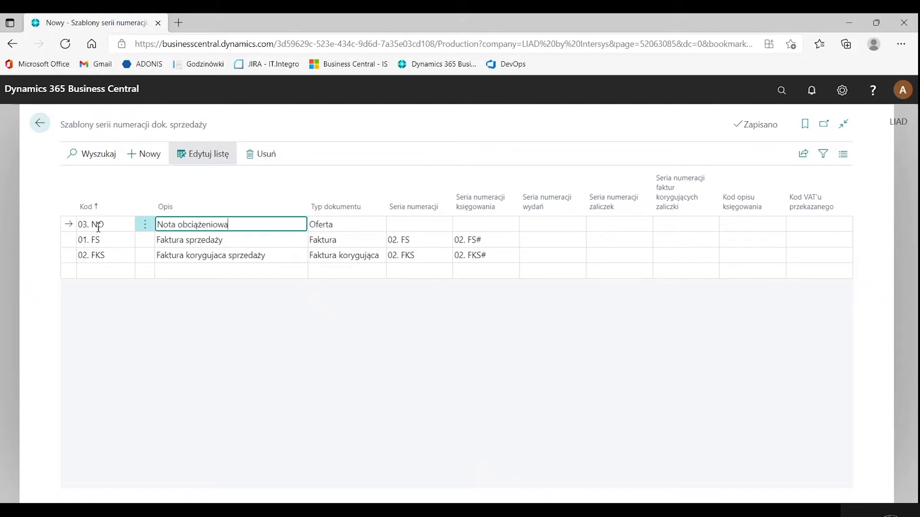
click(347, 225)
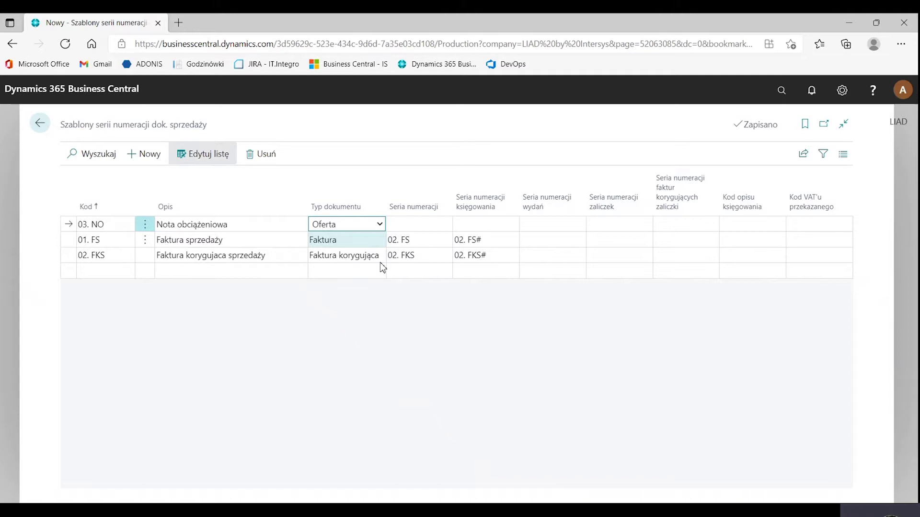
click(378, 239)
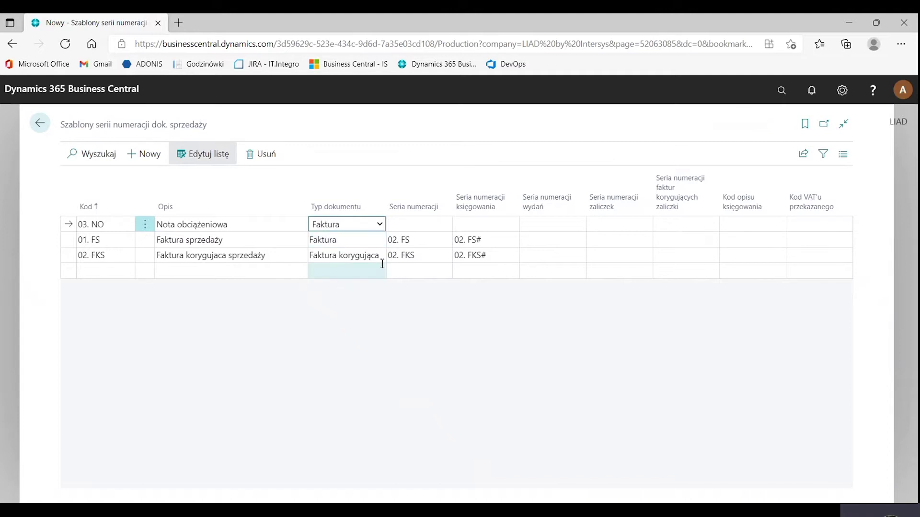
Step: Assign number series 02. NOB and posting number series 02. NOB# to the 03. NO template
click(412, 224)
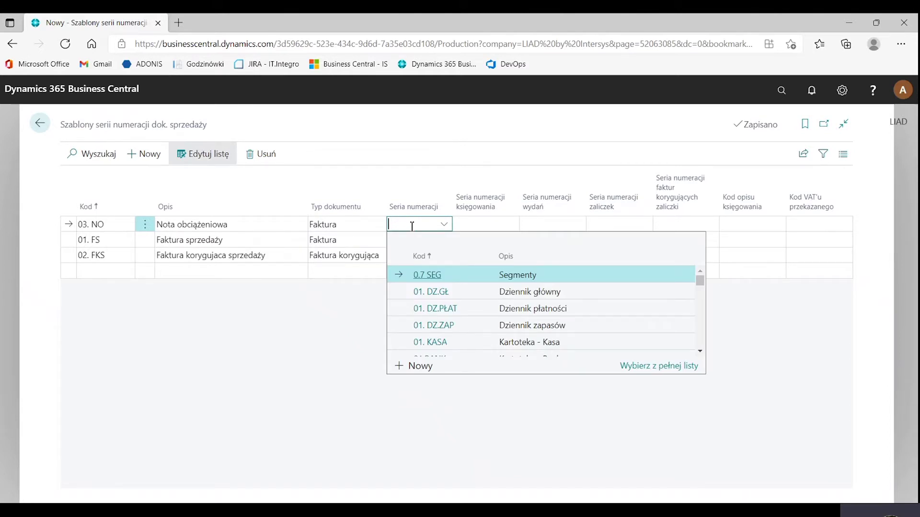
text(NOB)
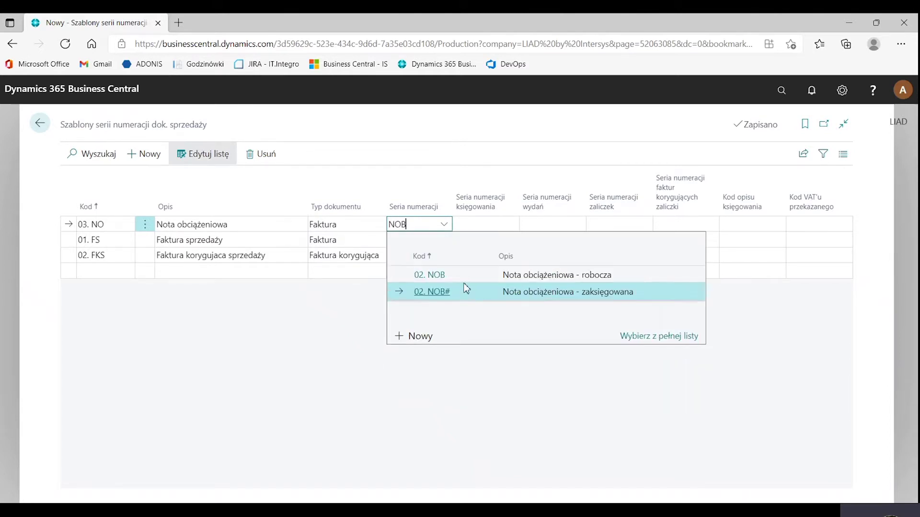
click(449, 275)
click(476, 223)
text(N)
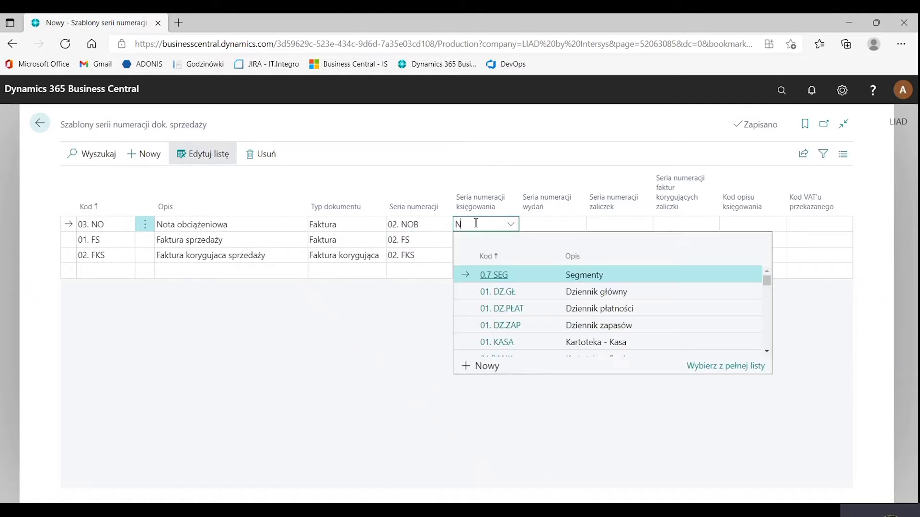
text(OB)
click(545, 290)
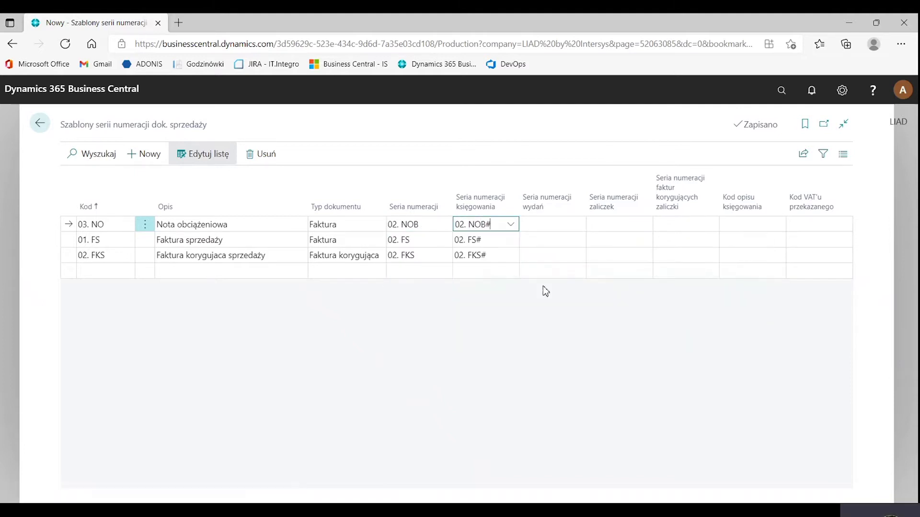
Step: Add template 04. NU with description Nota uznaniowa and document type Faktura korygująca
click(112, 276)
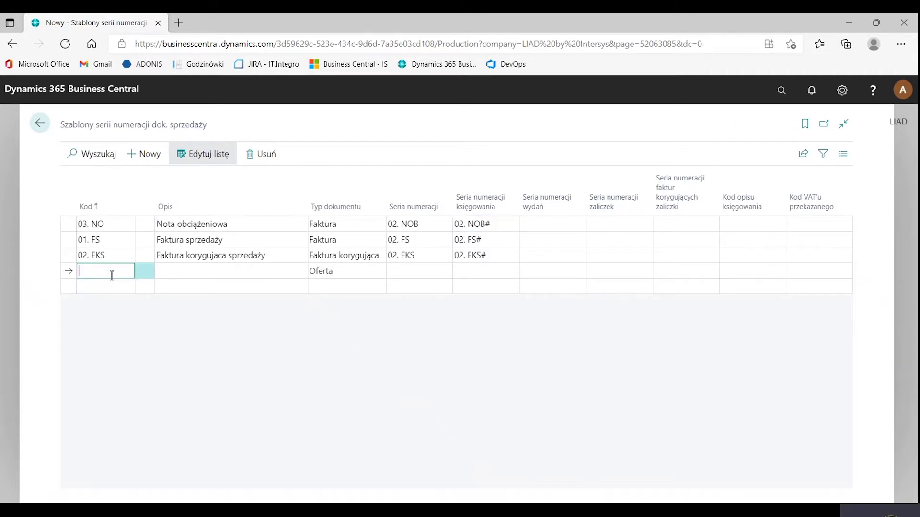
text(04. NU)
key(Tab)
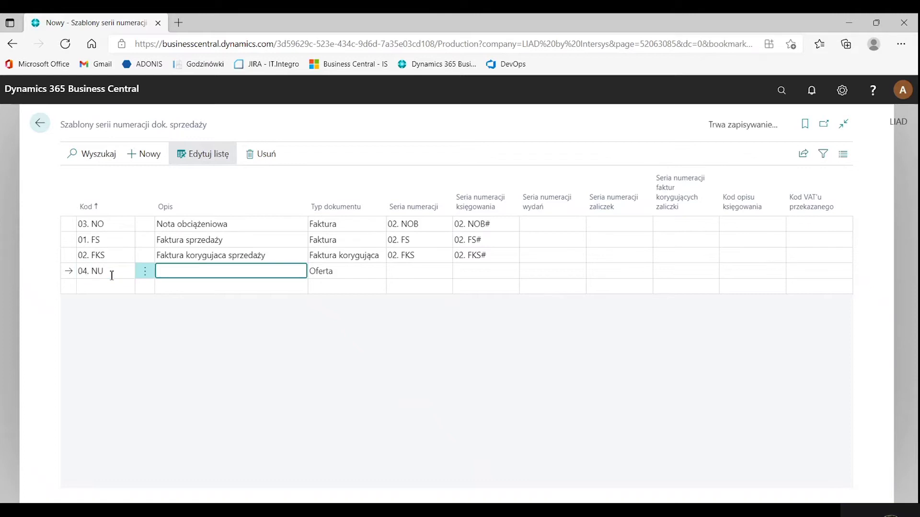
text(Nota uznaniowa)
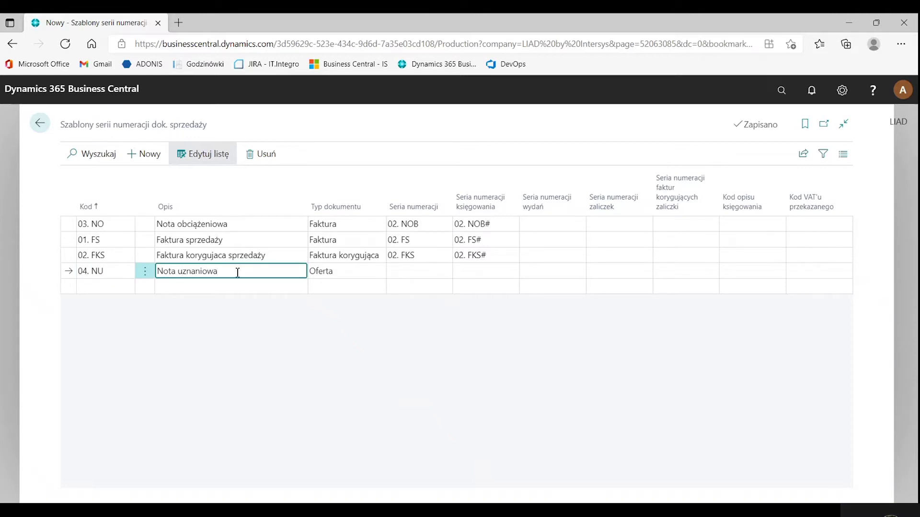
click(343, 273)
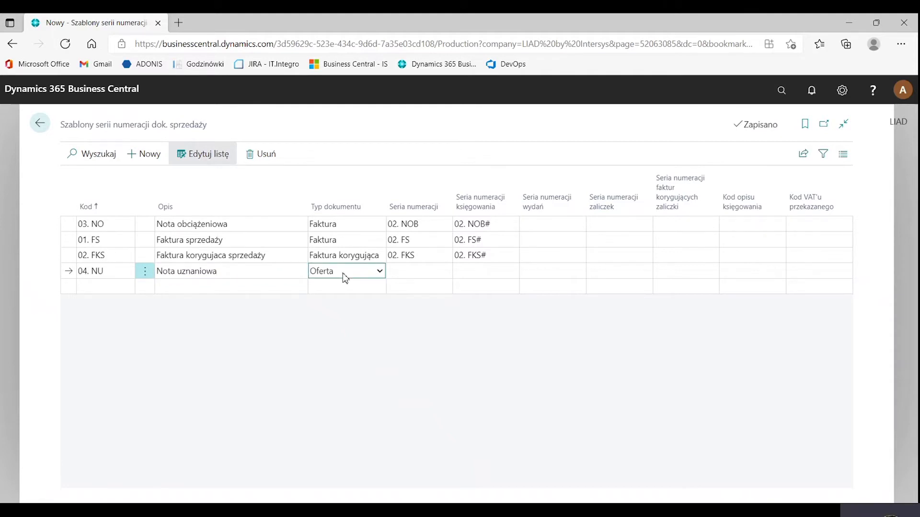
click(366, 318)
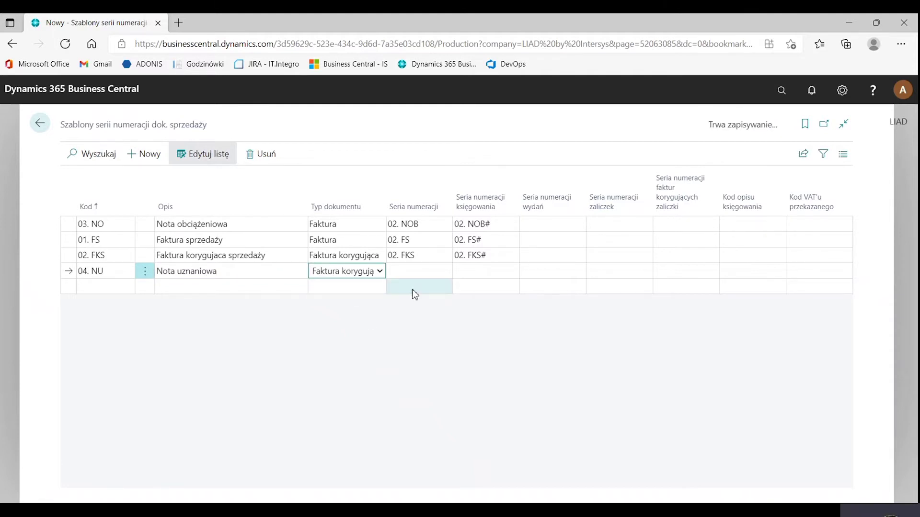
Step: Assign number series 02. NUZ and posting number series 02. NUZ# to the 04. NU template, and leave the template list
click(401, 271)
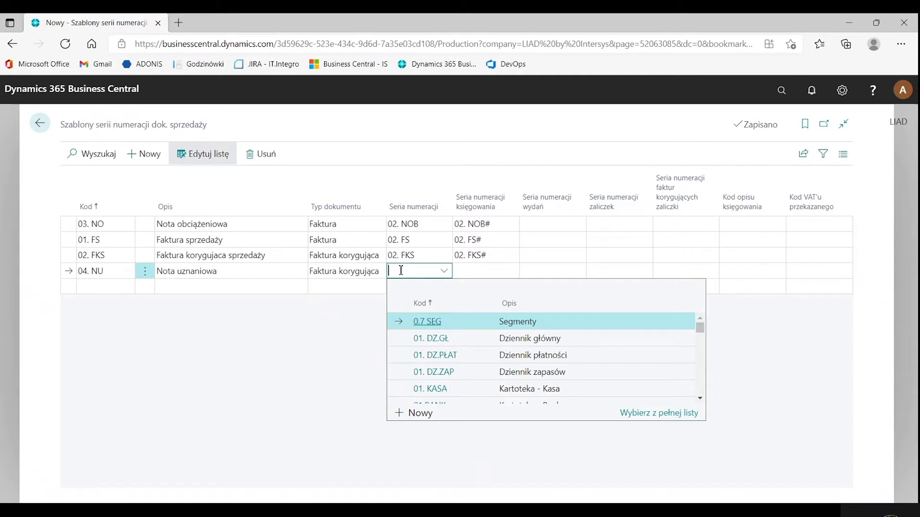
text(NUZ)
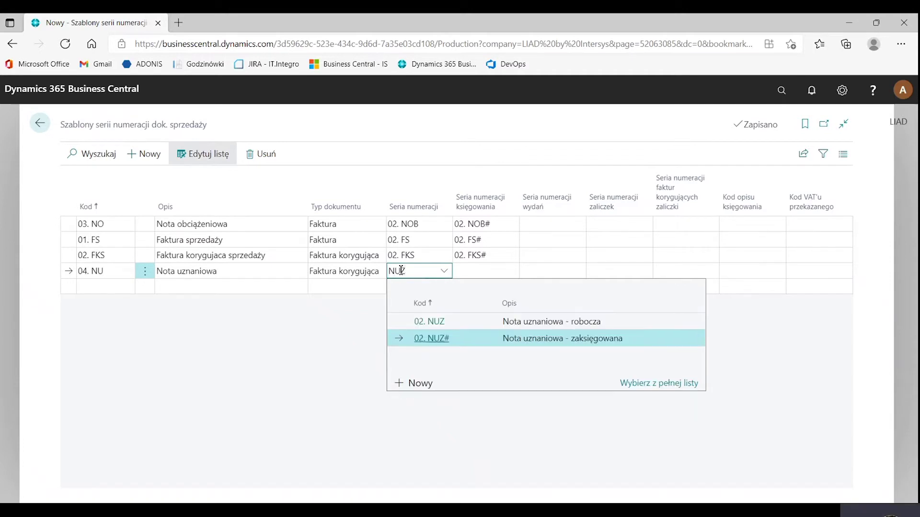
click(539, 324)
click(493, 271)
text(NUZ)
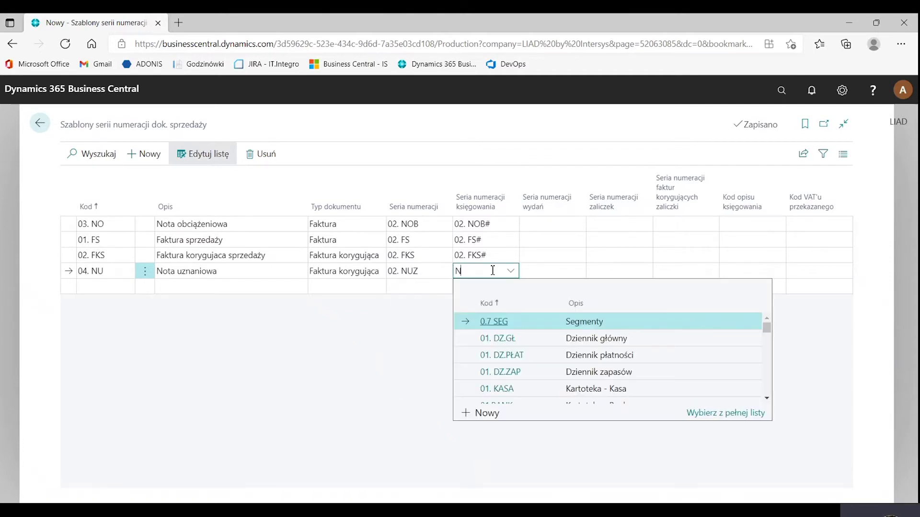
click(583, 341)
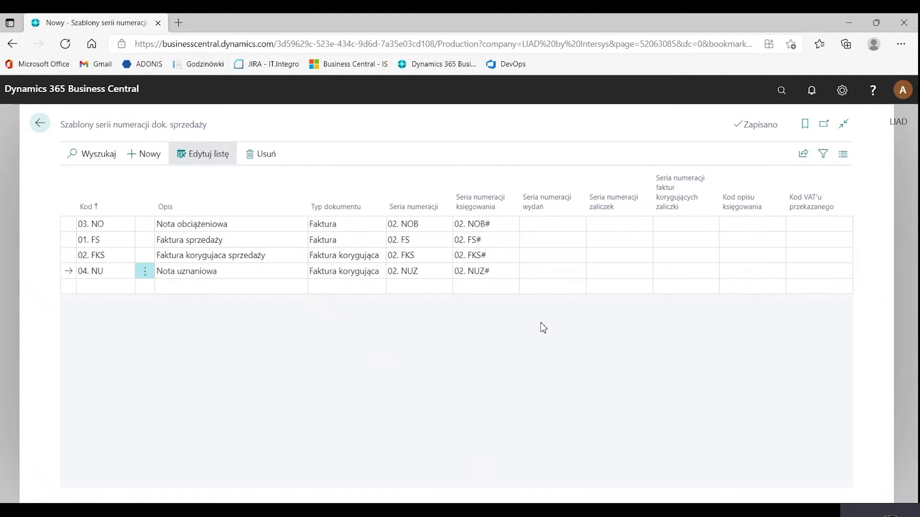
mouse_move(632, 194)
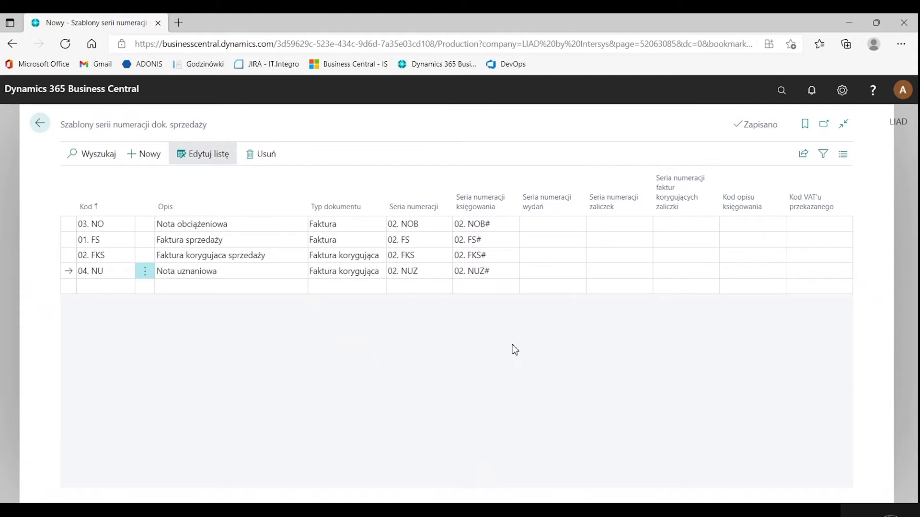
click(42, 128)
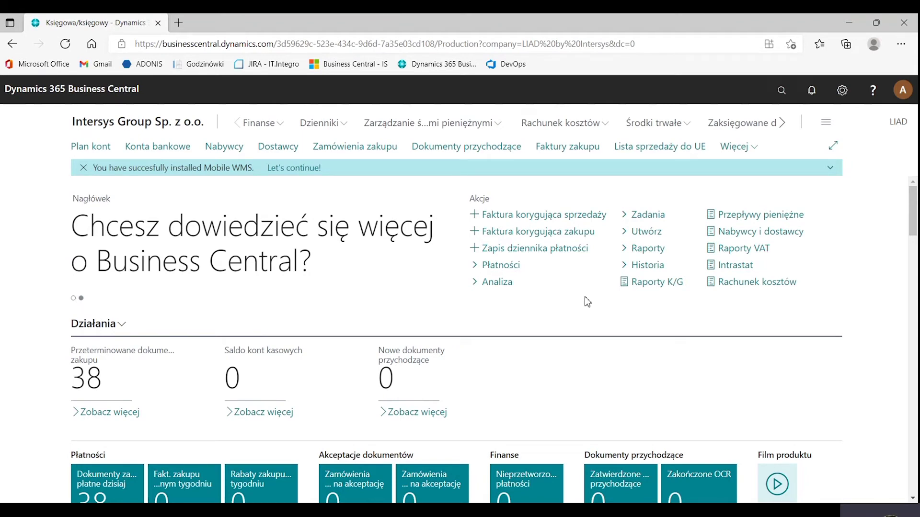
Step: Find the sales invoices list (Faktury sprzedaży) and start a new sales invoice
click(779, 99)
text(fak spr)
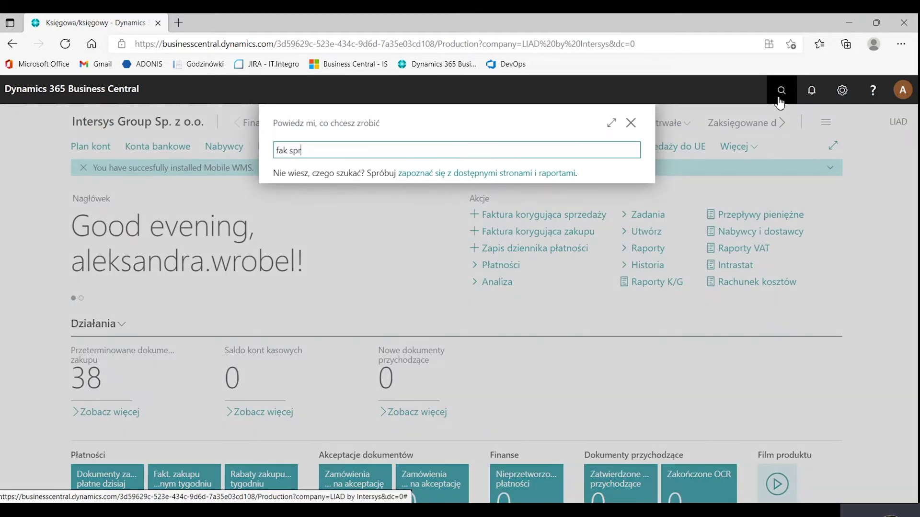
click(318, 265)
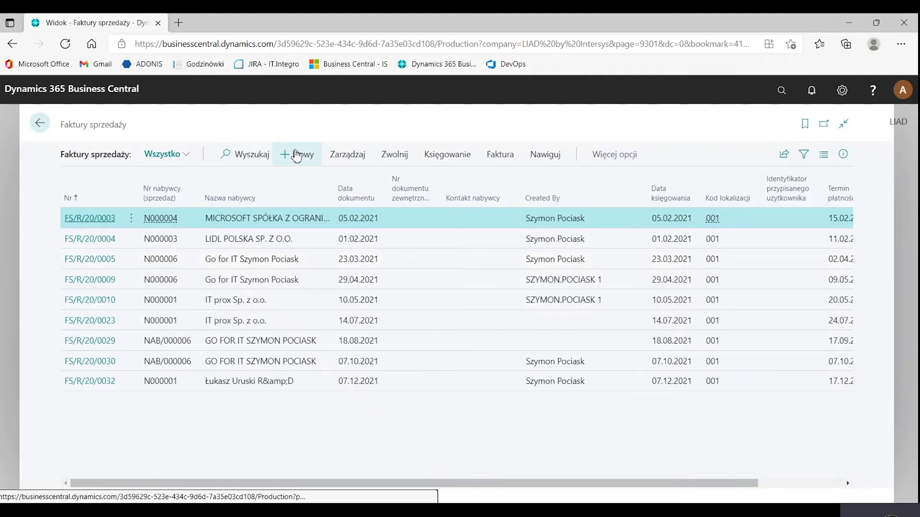
click(296, 156)
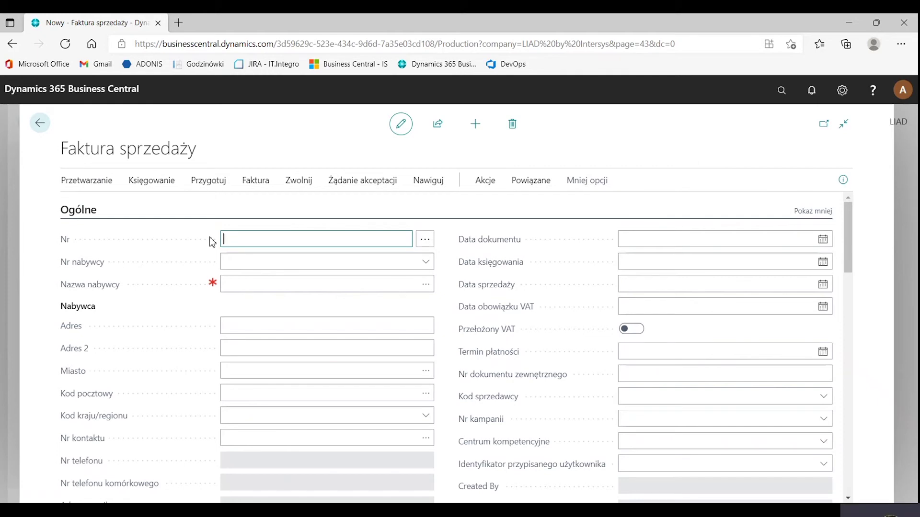
Step: Apply the 03. NO Nota obciążeniowa numbering template to the new invoice and enter the customer's number
click(248, 263)
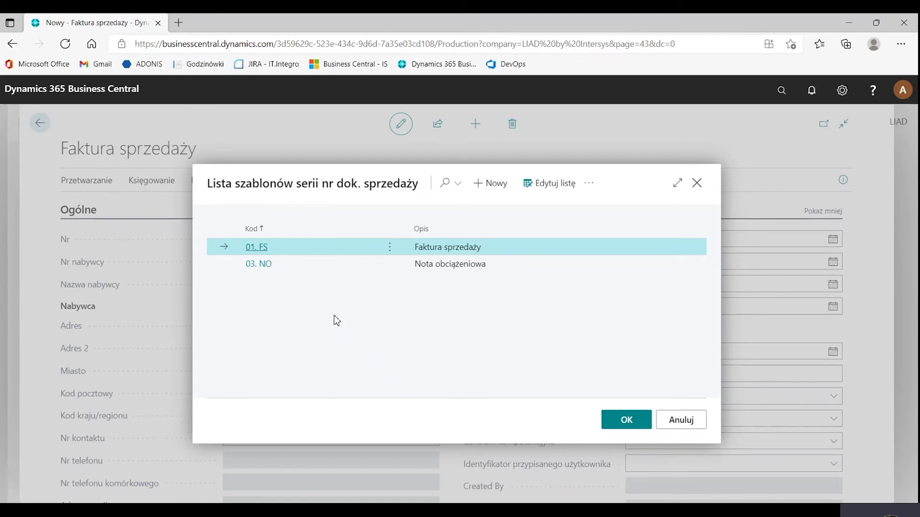
click(344, 265)
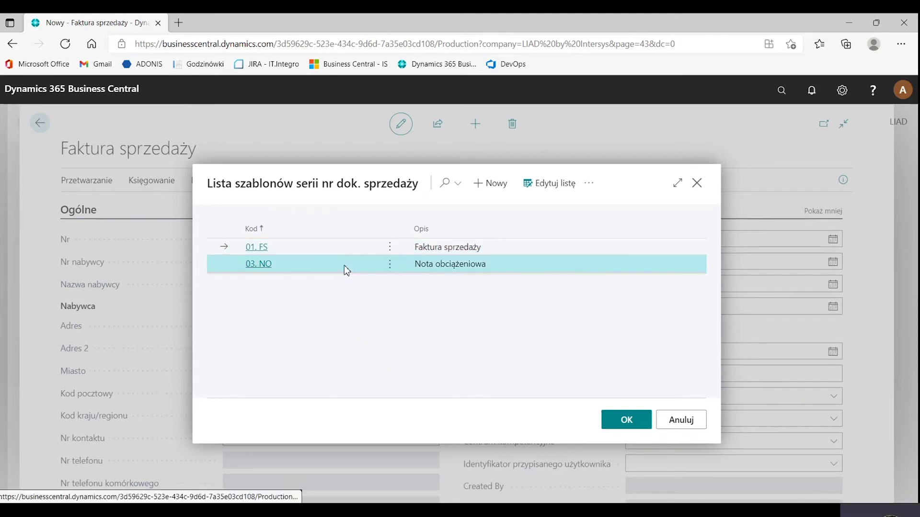
click(619, 425)
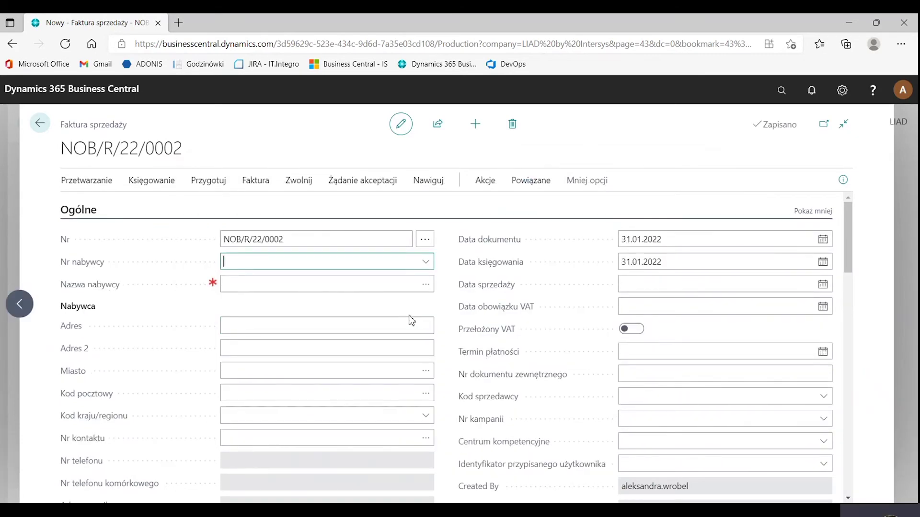
text(NAB/000004)
key(Tab)
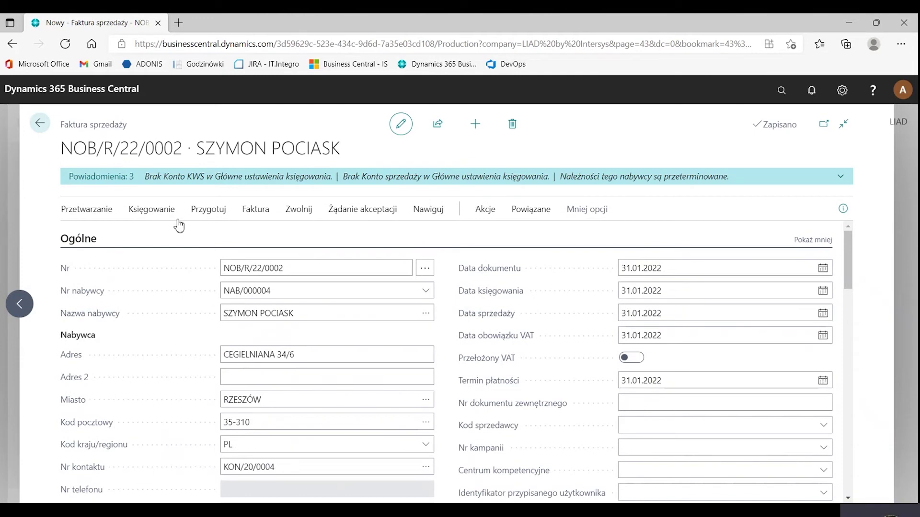
Step: Post the debit note, decline opening the posted invoice, and return to the home page
click(157, 217)
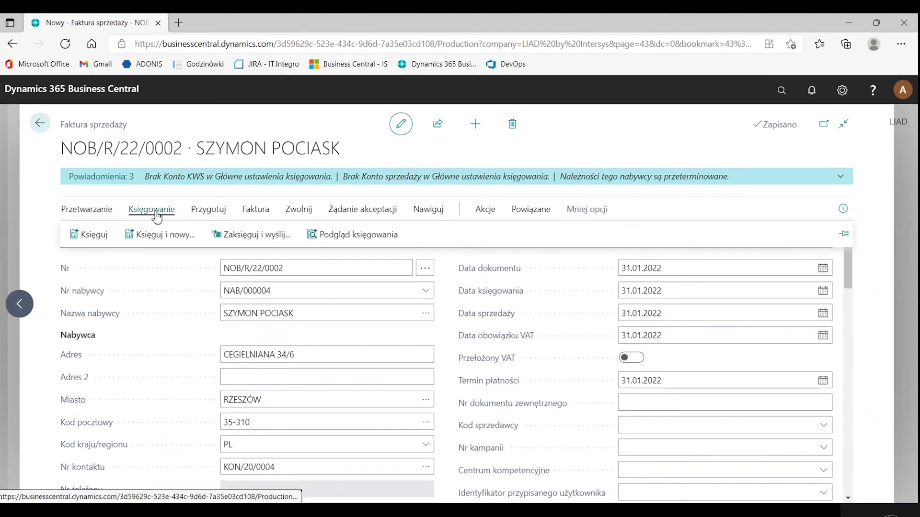
click(95, 236)
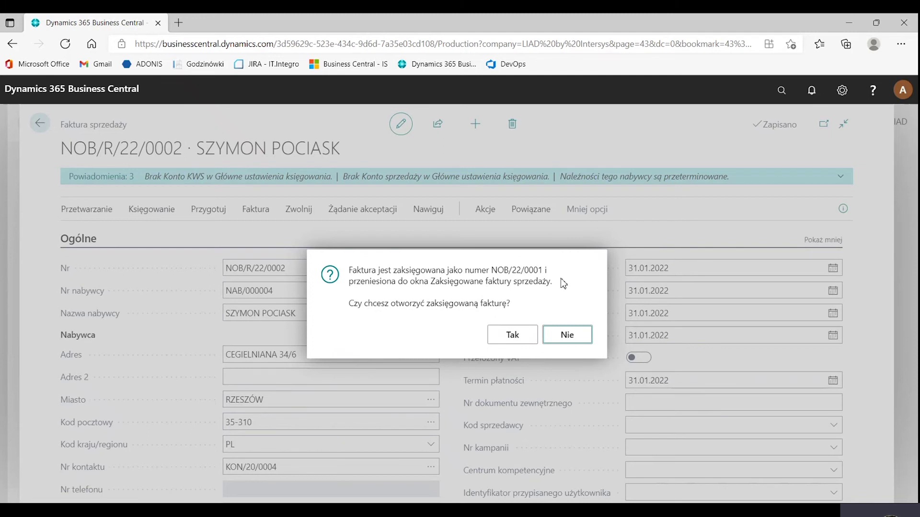
click(567, 336)
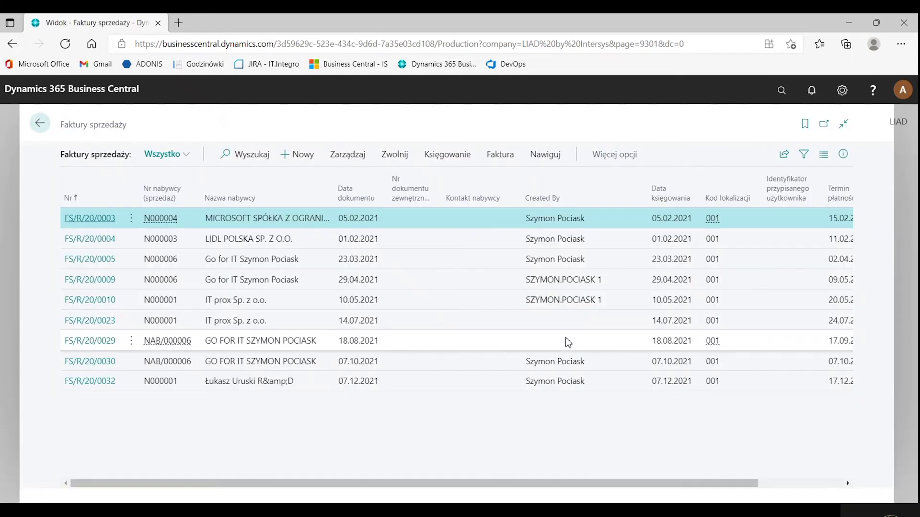
click(40, 123)
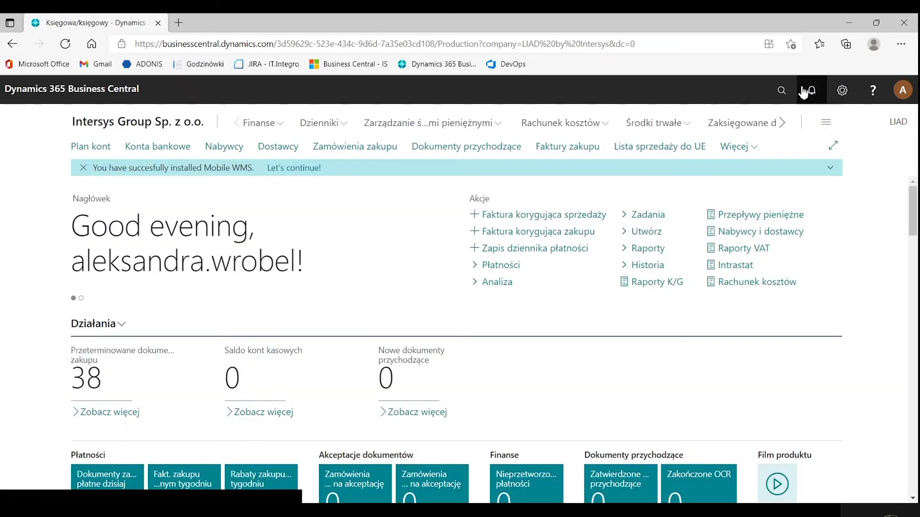
Step: Search for and open the sales credit memos list (Faktury korygujące sprzedaży)
click(787, 93)
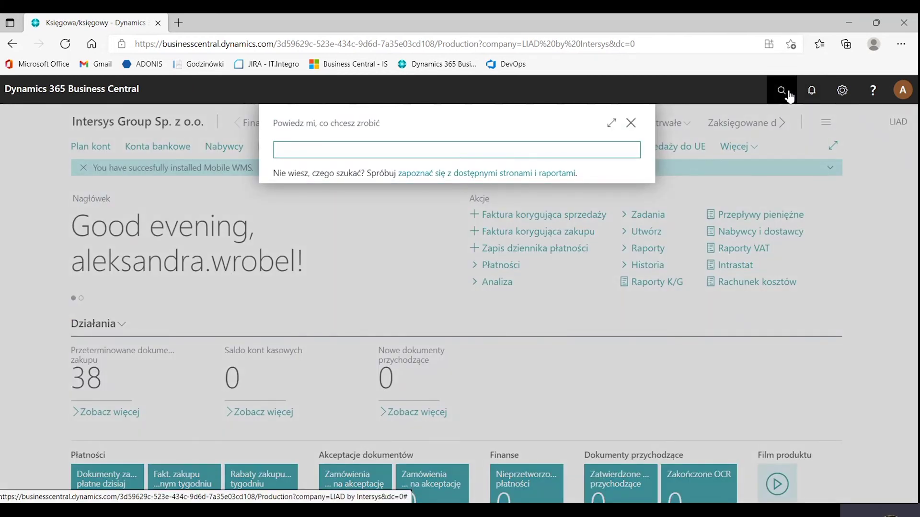
text(fak kor sp)
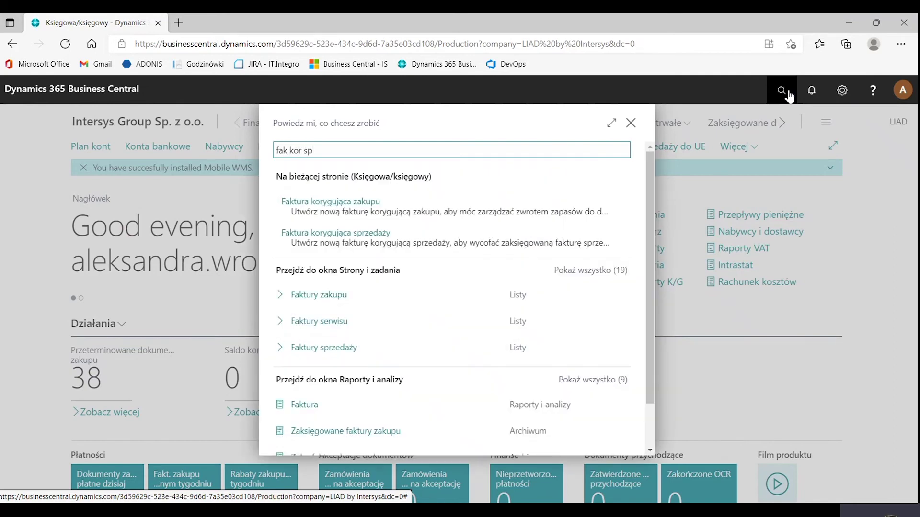
click(386, 269)
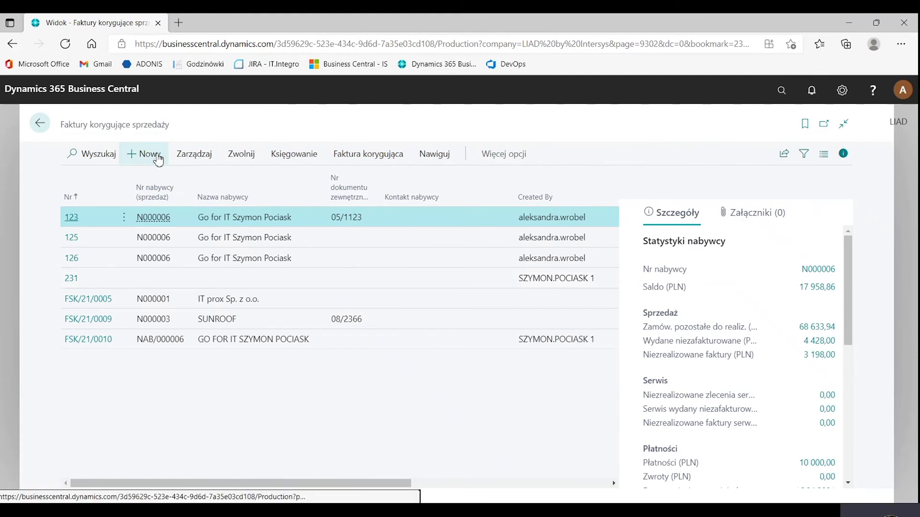
Step: Create a new sales credit memo with the 04. NU Nota uznaniowa numbering template and fill in the customer's number
click(158, 158)
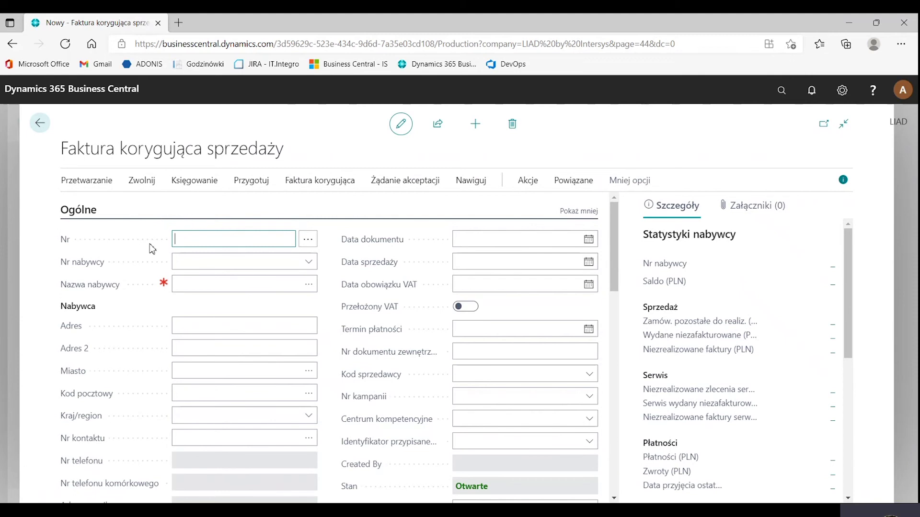
click(185, 263)
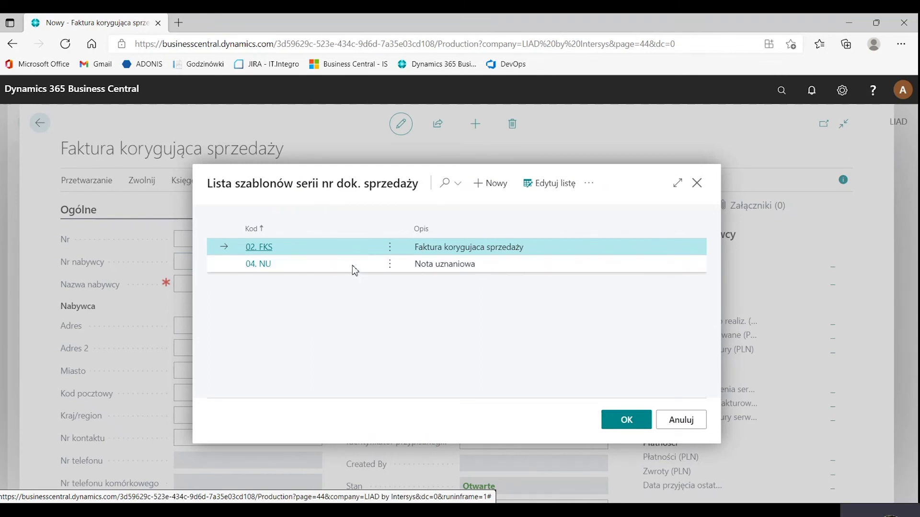
click(353, 265)
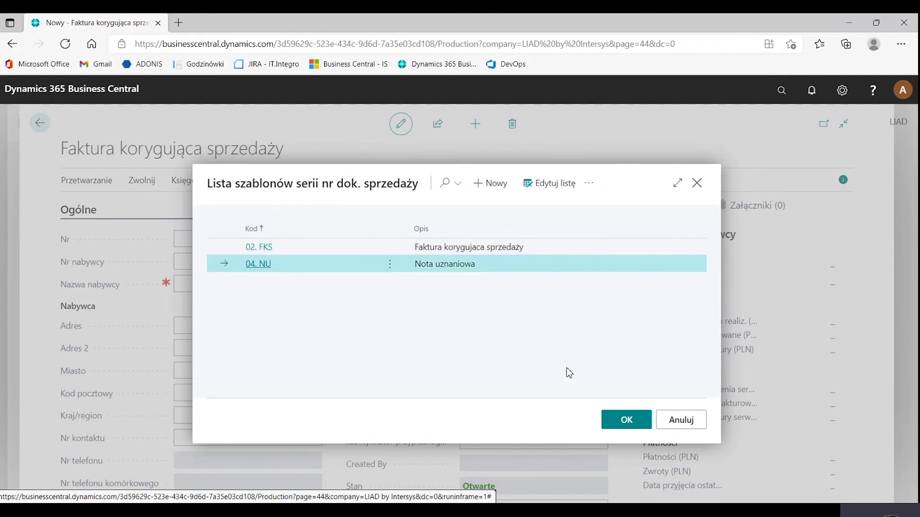
click(626, 420)
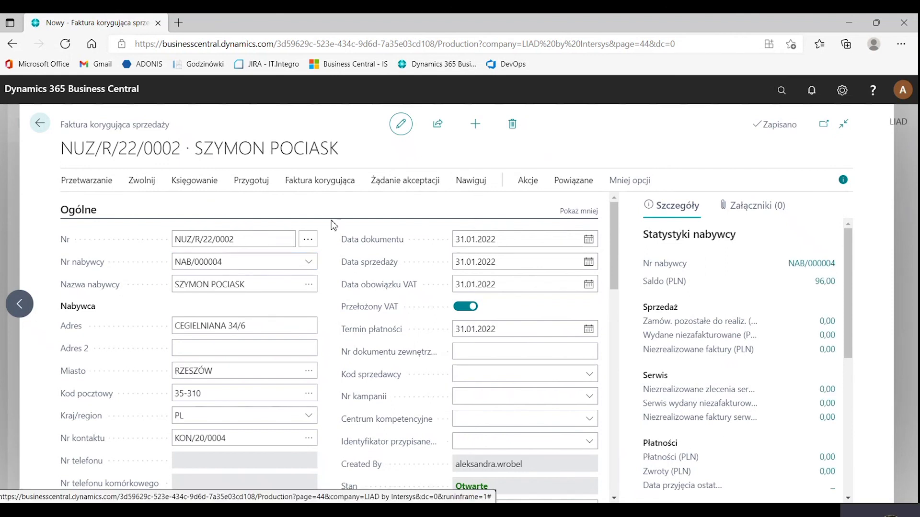
Step: Post the credit note and confirm the posting
click(197, 180)
click(102, 206)
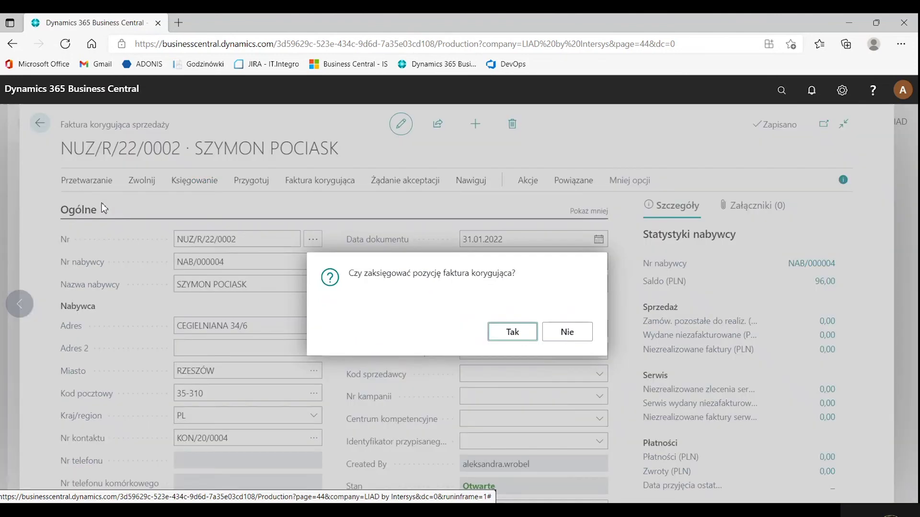
click(511, 332)
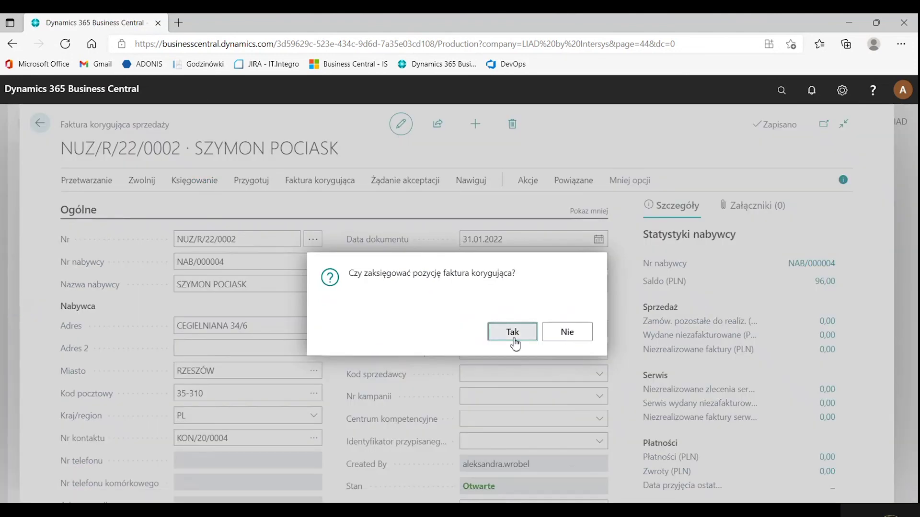